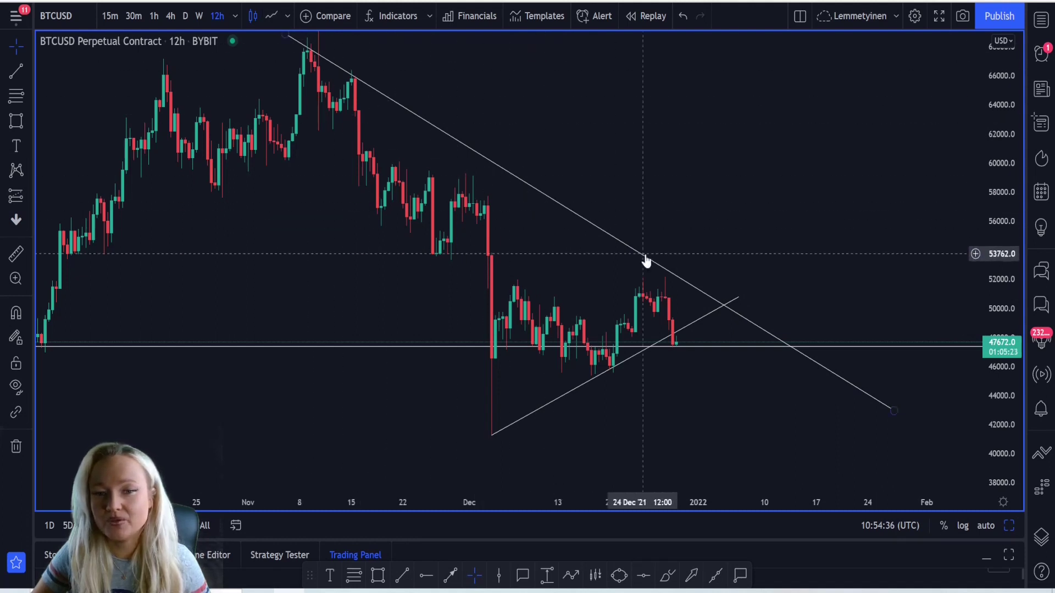
Draw a Fibonacci retracement on the BTCUSD chart from about 51,099 at 23 Dec 2021 to about 46,069 at 18 Dec 2021
{"action": "left_click_drag", "start_coordinate": [777, 283], "coordinate": [808, 226]}
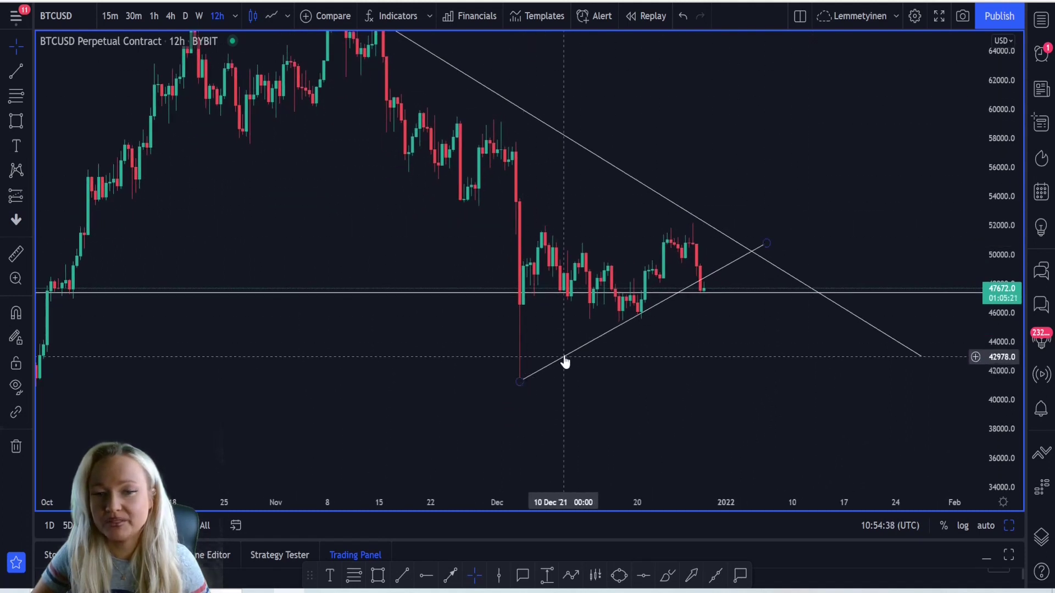
{"action": "left_click_drag", "start_coordinate": [1006, 436], "coordinate": [1006, 335]}
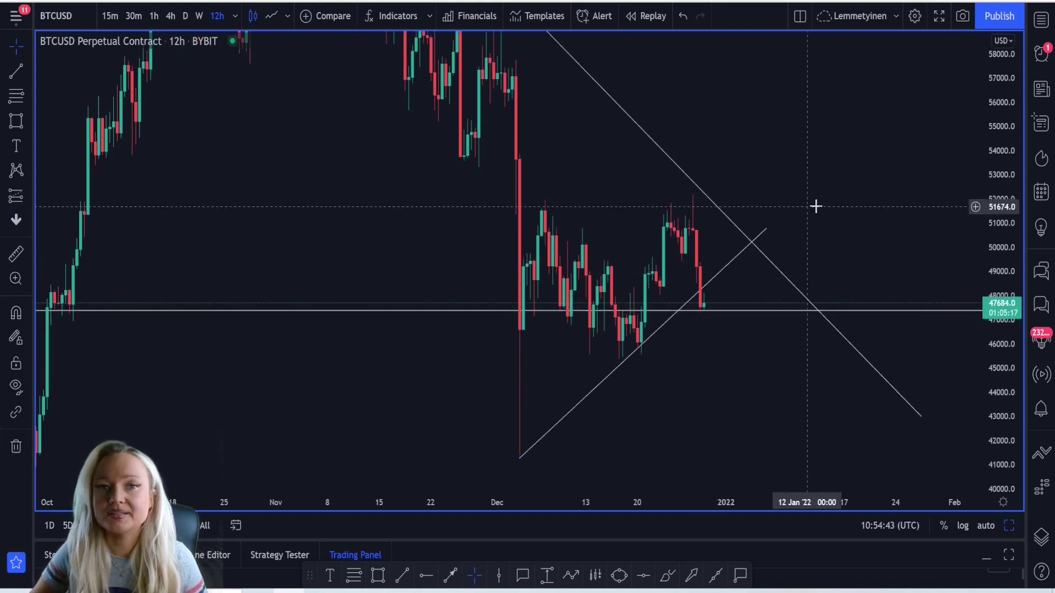
{"action": "left_click_drag", "start_coordinate": [1004, 127], "coordinate": [1001, 230]}
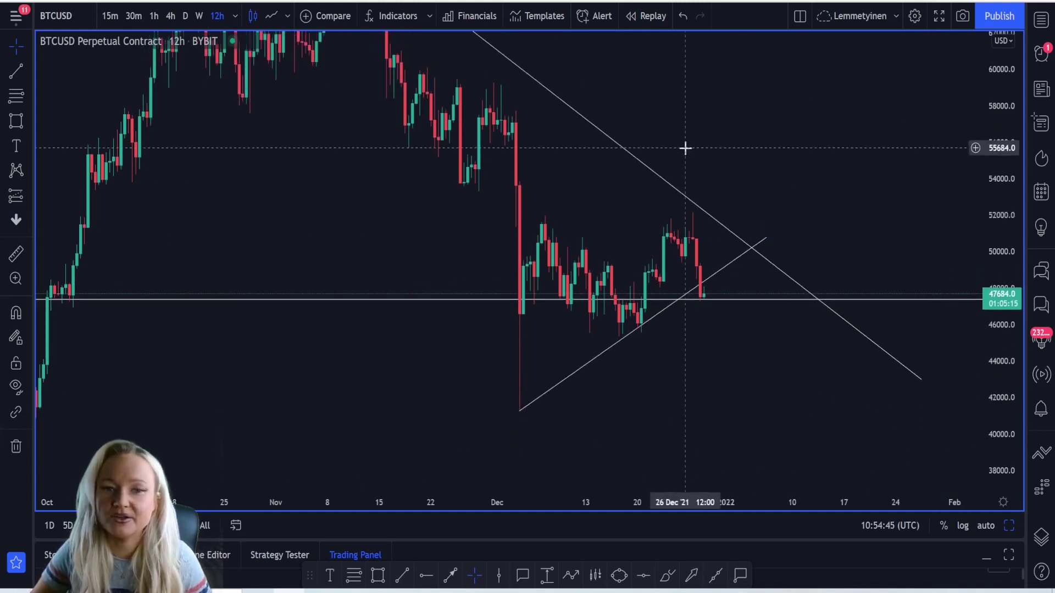
{"action": "left_click_drag", "start_coordinate": [651, 138], "coordinate": [681, 251]}
{"action": "left_click_drag", "start_coordinate": [786, 259], "coordinate": [734, 64]}
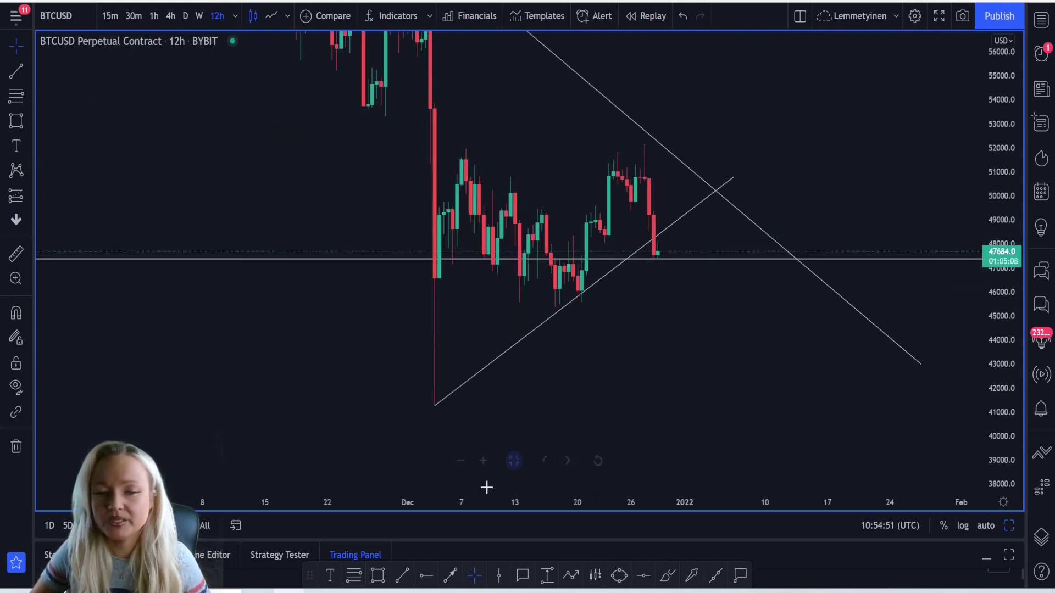
{"action": "left_click", "coordinate": [353, 580]}
{"action": "left_click", "coordinate": [602, 168]}
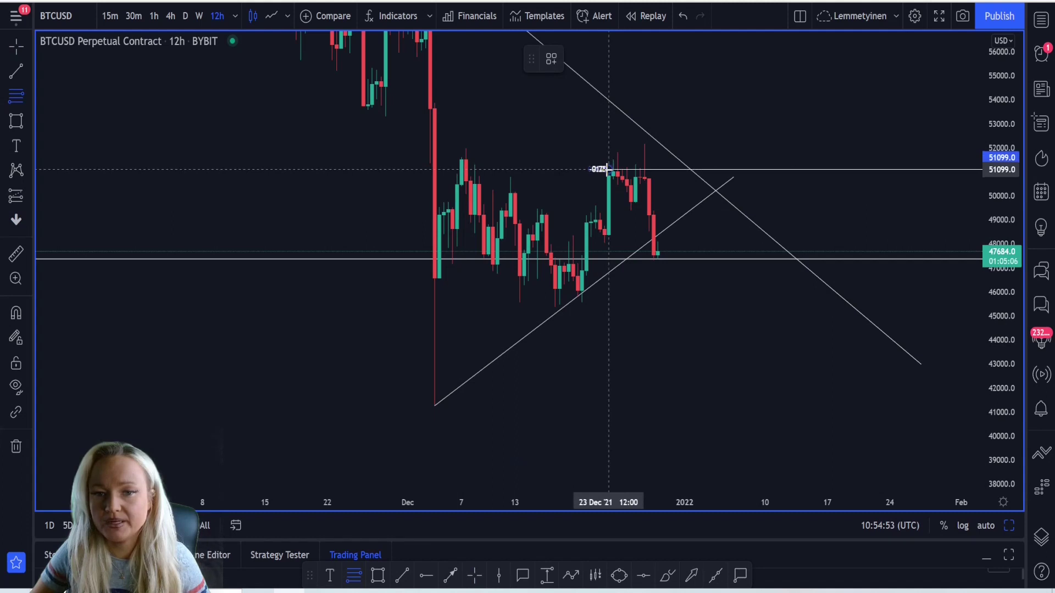
{"action": "left_click", "coordinate": [564, 290]}
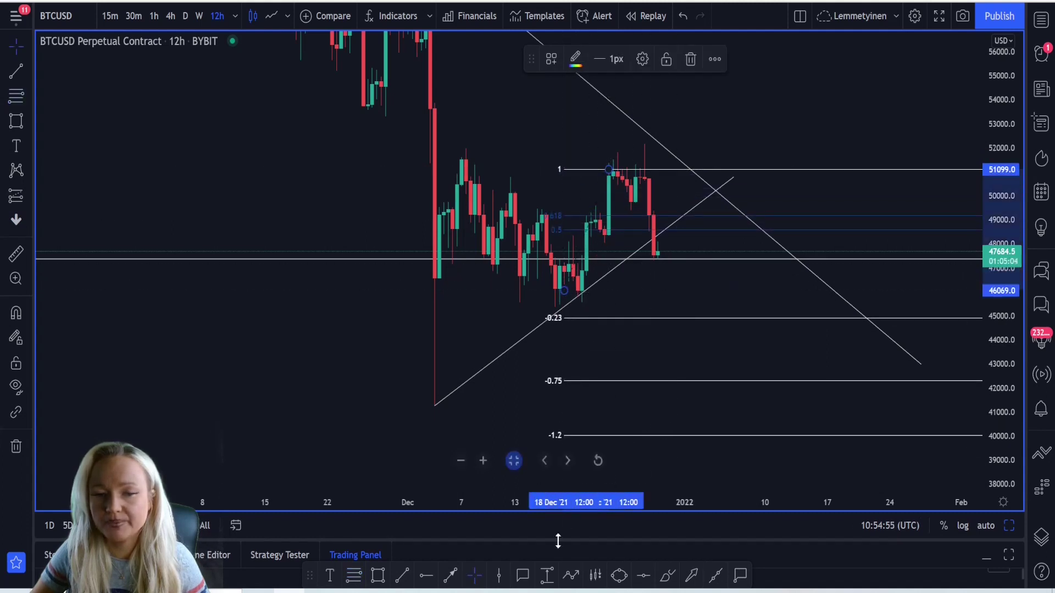
Sketch a price path from the latest BTCUSD candles up to the 0.618 level and down toward the lower Fibonacci levels, and delete it
{"action": "left_click", "coordinate": [571, 575]}
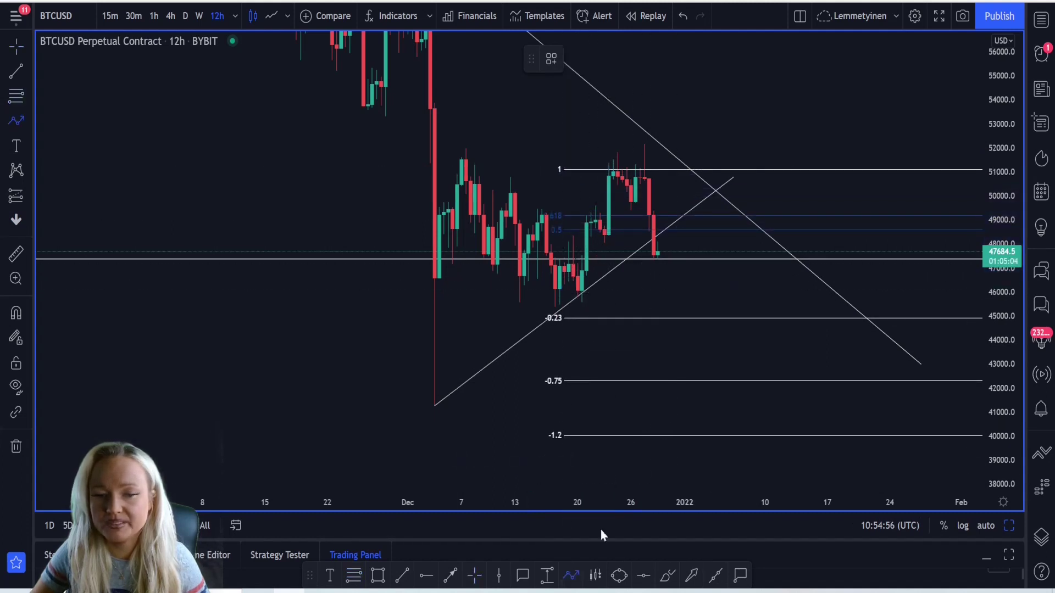
{"action": "left_click", "coordinate": [654, 256]}
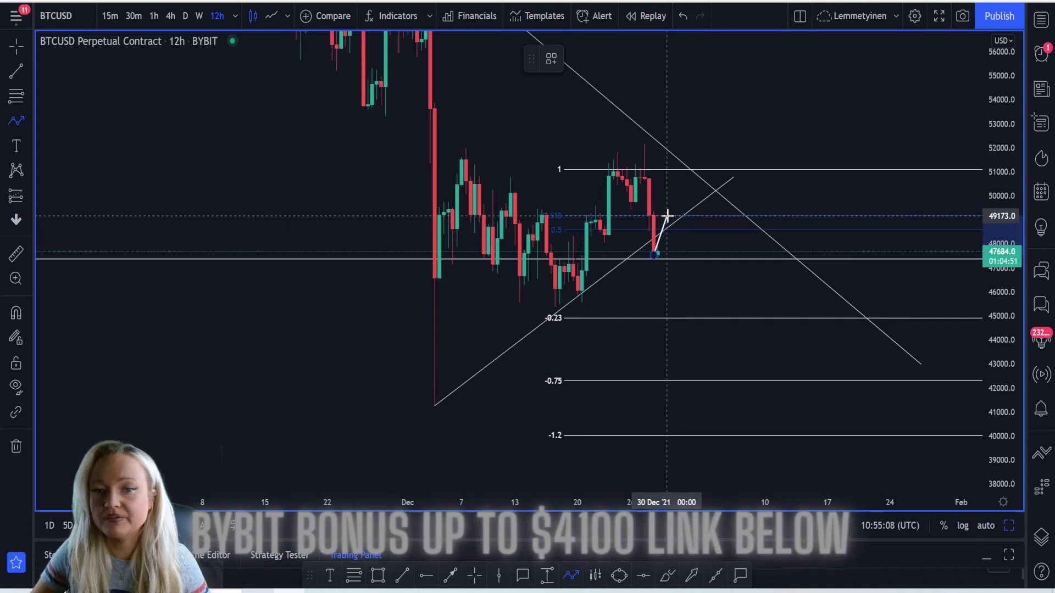
{"action": "left_click", "coordinate": [666, 216]}
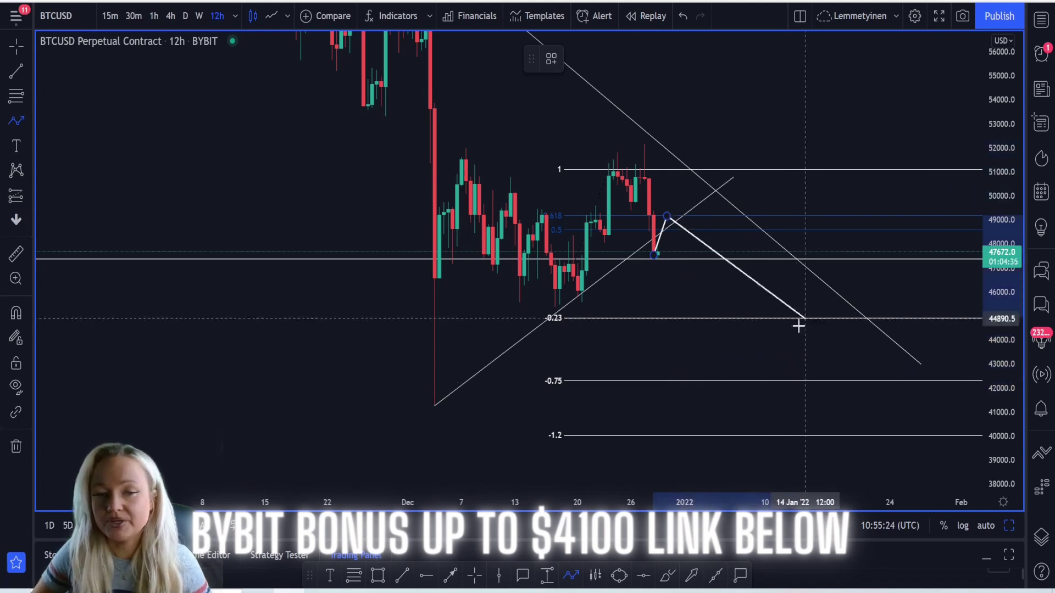
{"action": "double_click", "coordinate": [681, 298]}
{"action": "left_click", "coordinate": [648, 59]}
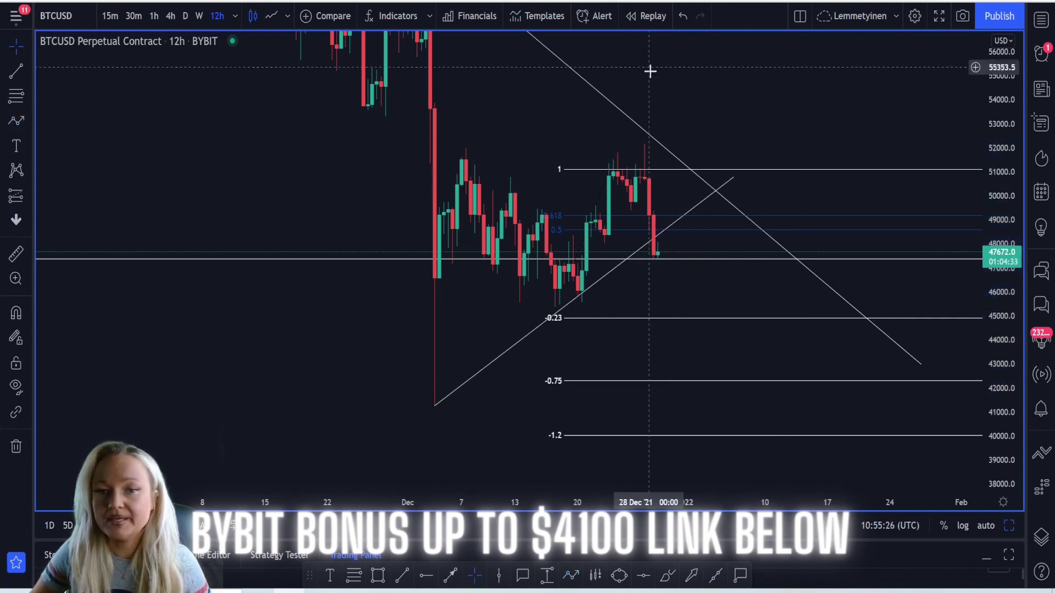
Draw a price path from the horizontal support near 47,276 above the 0.618 level, back to 0.5, and up to the descending trendline at about 51,444
{"action": "scroll", "coordinate": [662, 98], "scroll_direction": "up", "scroll_amount": 3}
{"action": "left_click_drag", "start_coordinate": [665, 112], "coordinate": [752, 117]}
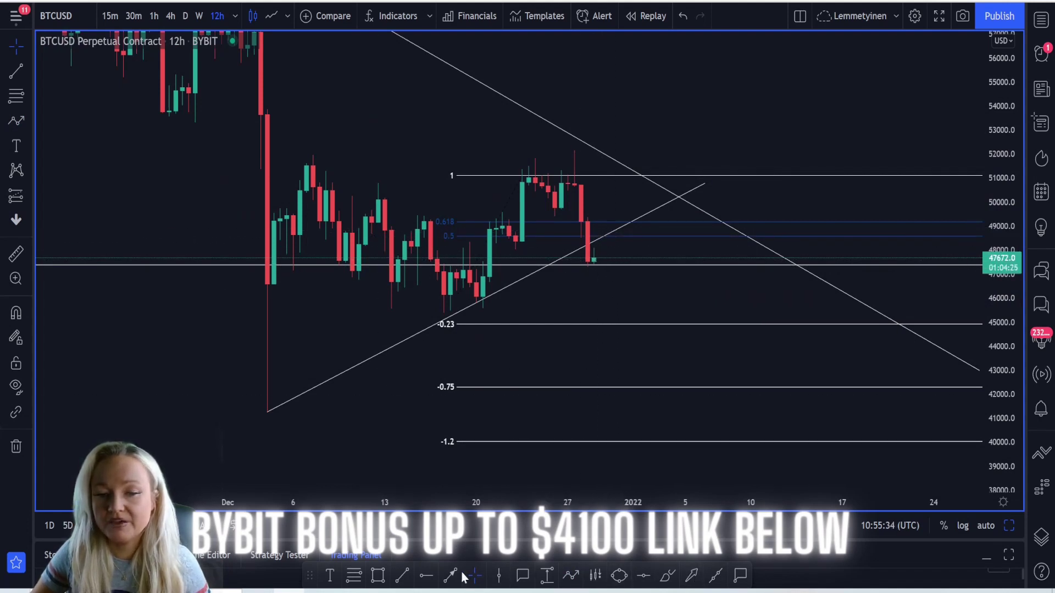
{"action": "left_click", "coordinate": [570, 576]}
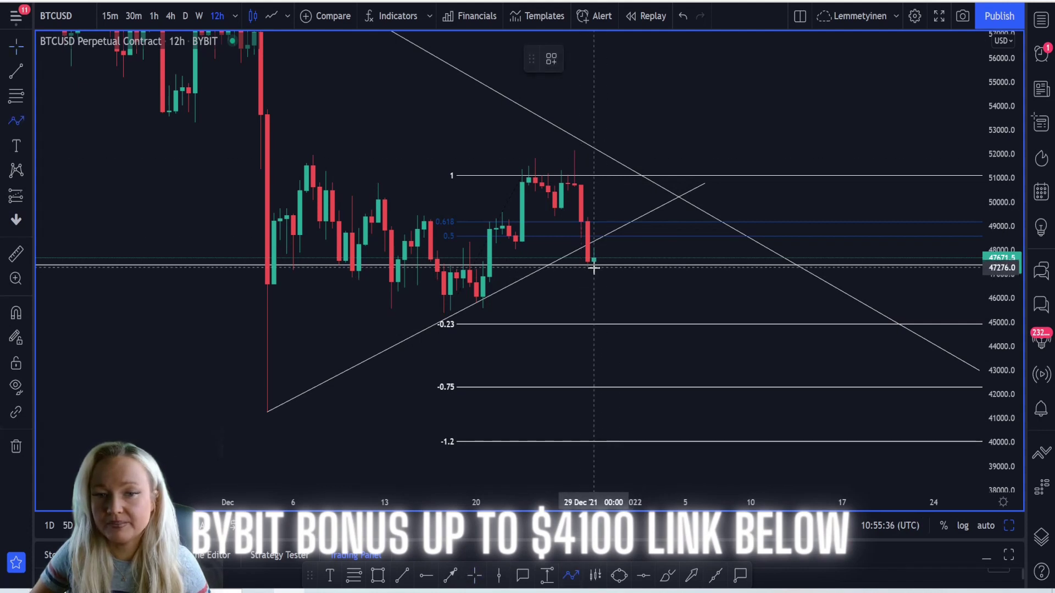
{"action": "left_click", "coordinate": [594, 266]}
{"action": "left_click", "coordinate": [600, 235]}
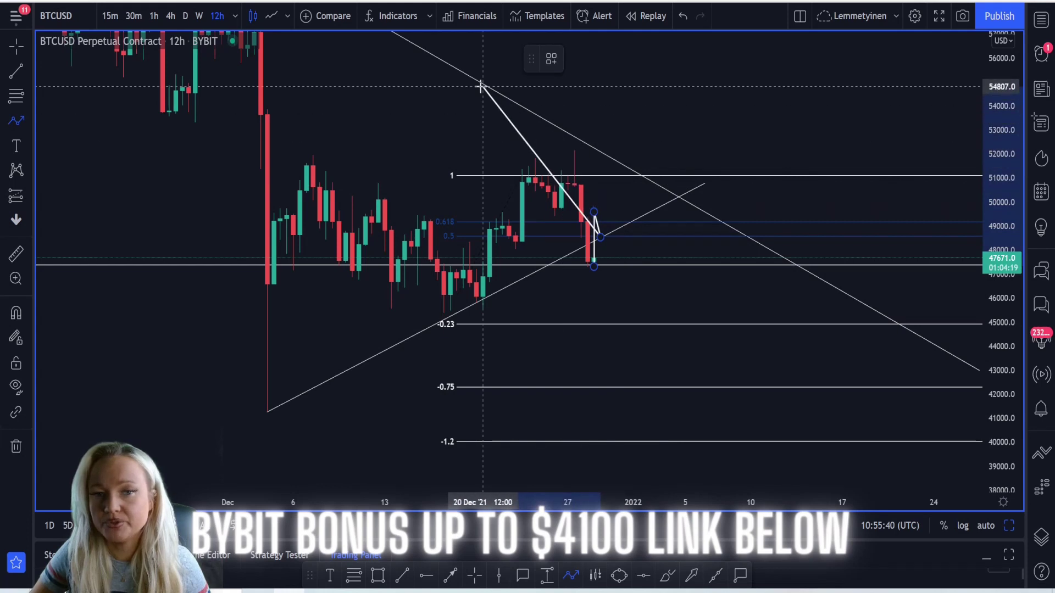
{"action": "left_click", "coordinate": [620, 166]}
{"action": "key", "text": "Escape"}
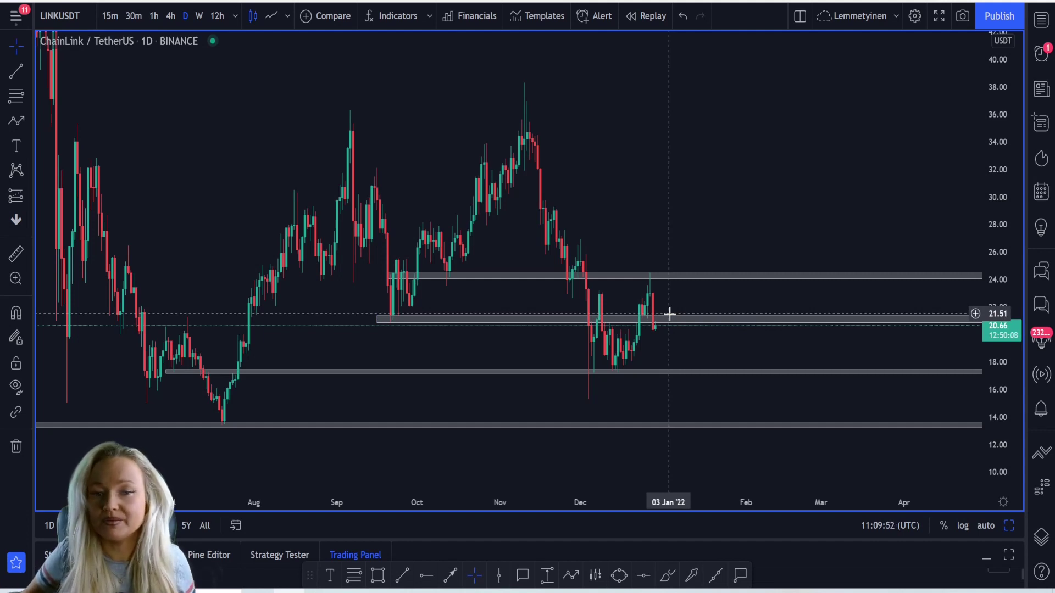
Sketch a descending zigzag path on LINKUSDT from the 24 zone, with turns at about 17.2, 21.2, 13.6 and 17.4, and delete it
{"action": "left_click_drag", "start_coordinate": [682, 194], "coordinate": [692, 146]}
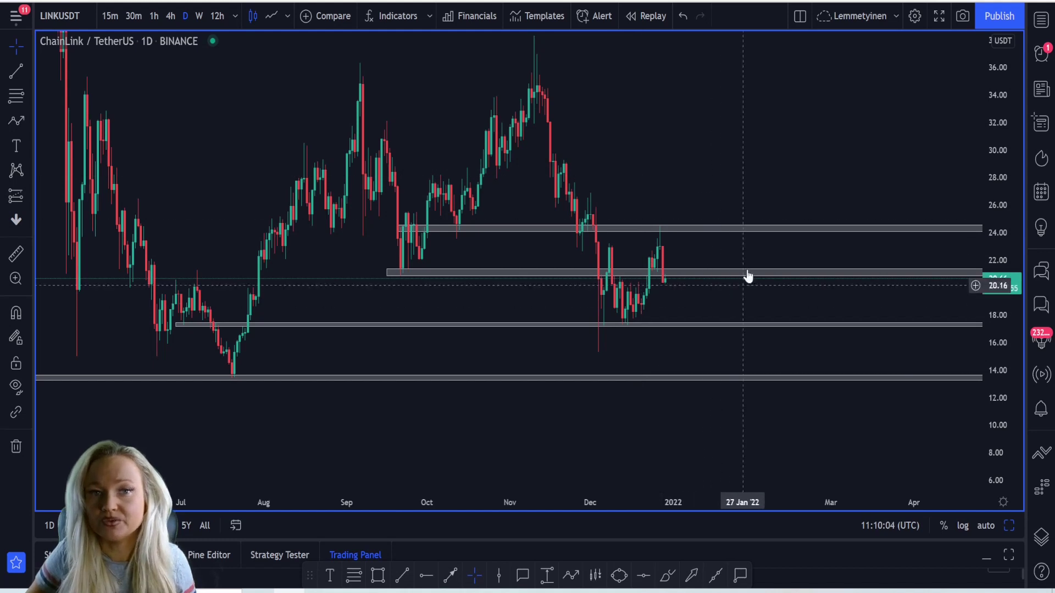
{"action": "scroll", "coordinate": [793, 207], "scroll_direction": "down", "scroll_amount": 1}
{"action": "scroll", "coordinate": [780, 215], "scroll_direction": "up", "scroll_amount": 2}
{"action": "left_click_drag", "start_coordinate": [692, 186], "coordinate": [632, 204]}
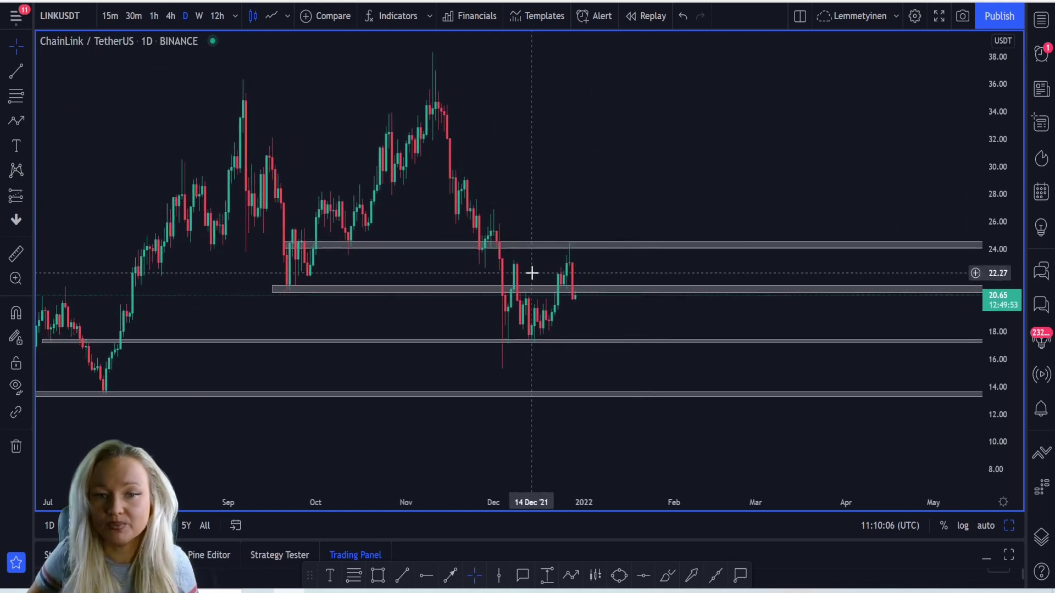
{"action": "key", "text": "alt+t"}
{"action": "left_click", "coordinate": [566, 247]}
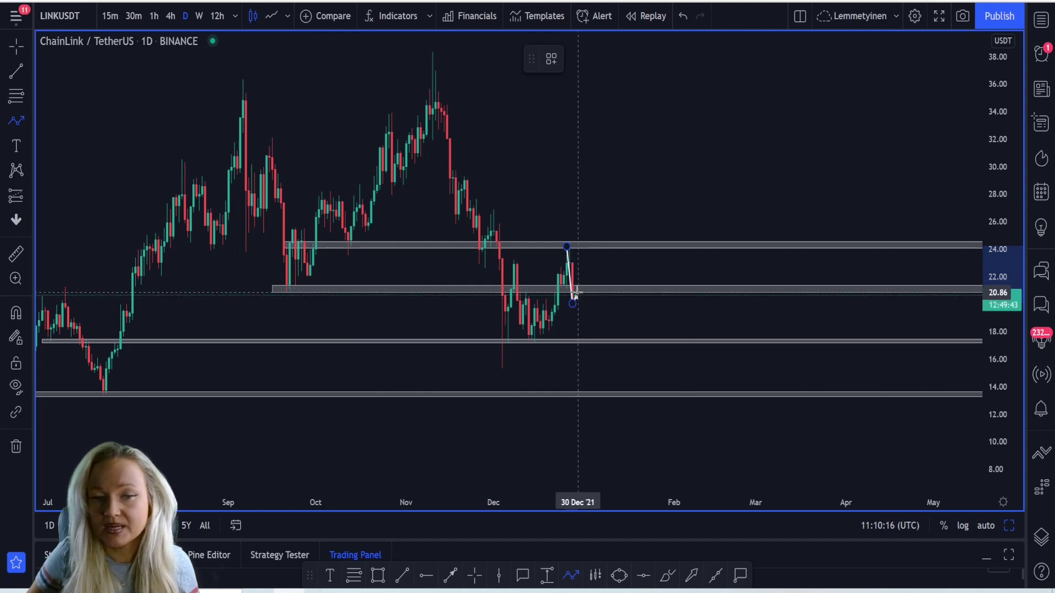
{"action": "left_click", "coordinate": [577, 295]}
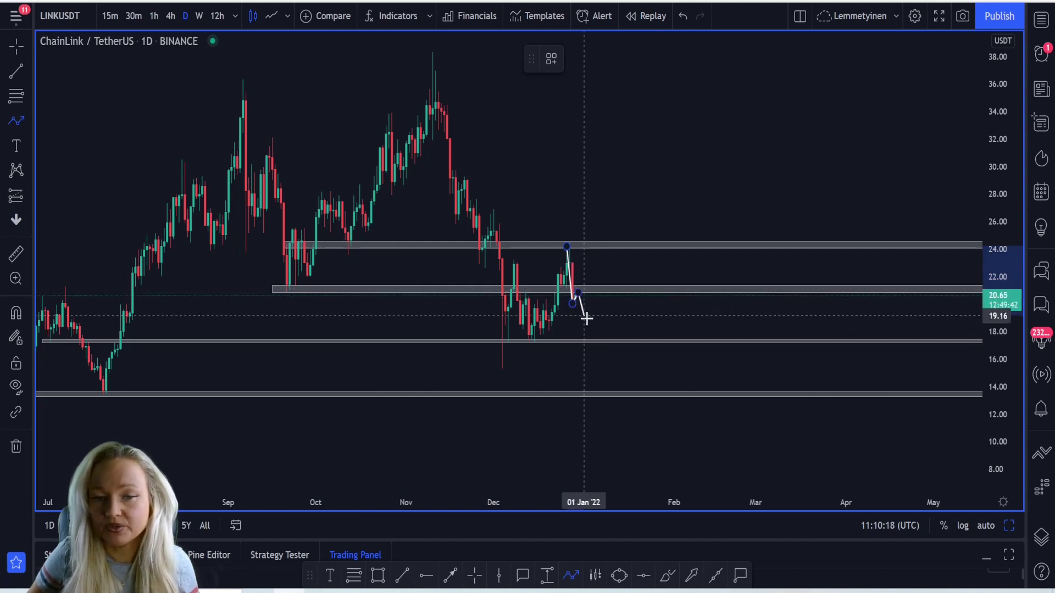
{"action": "left_click", "coordinate": [602, 342]}
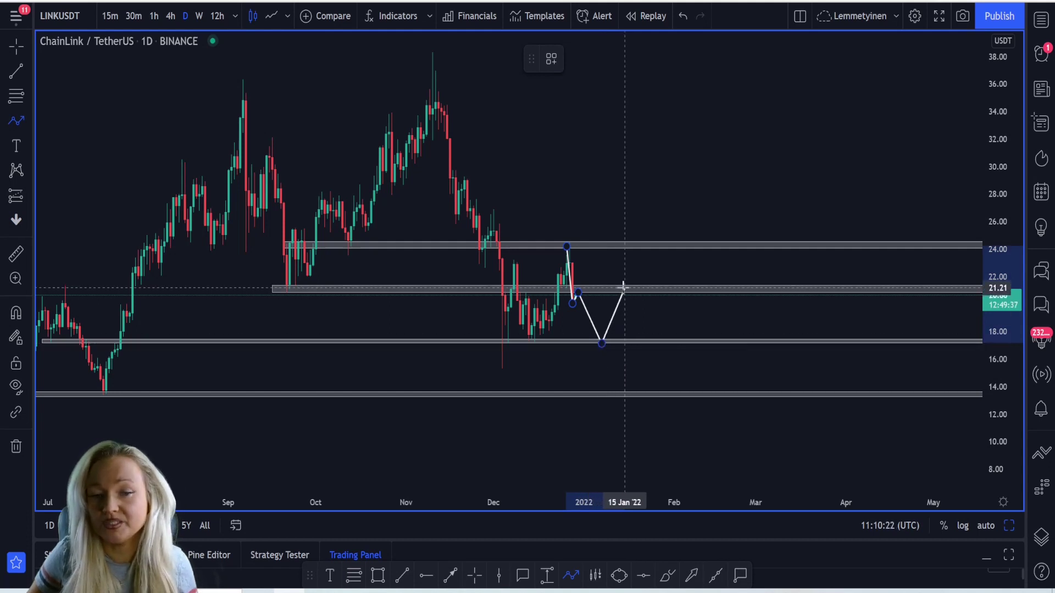
{"action": "left_click", "coordinate": [623, 287]}
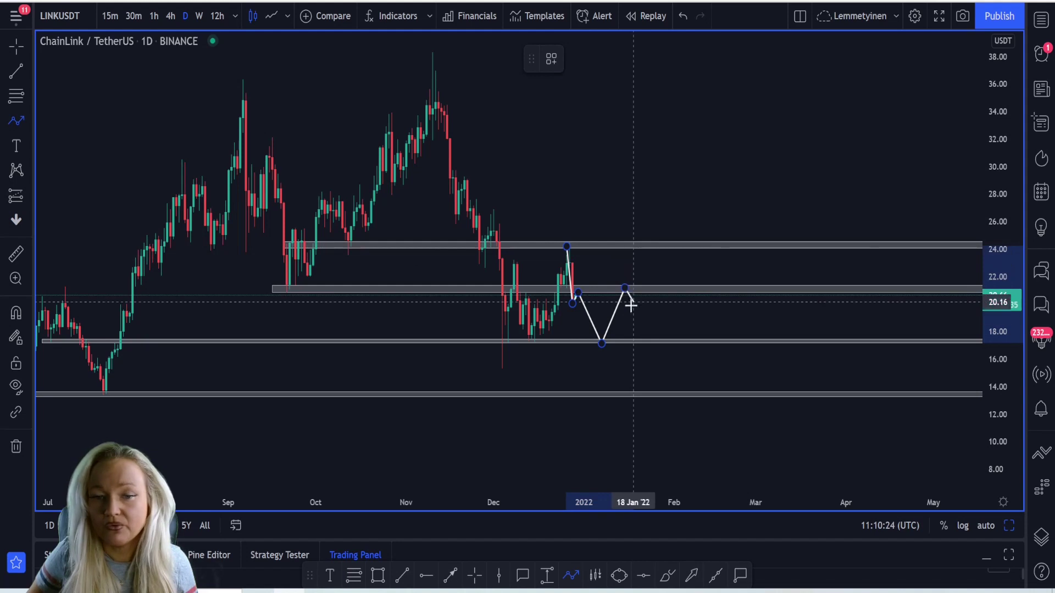
{"action": "left_click", "coordinate": [665, 392]}
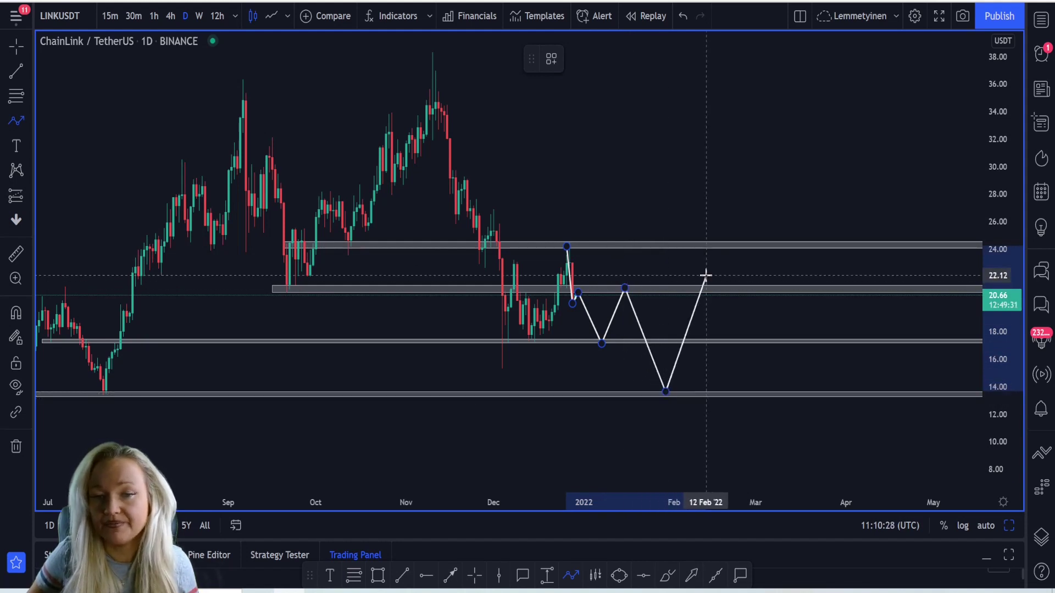
{"action": "left_click", "coordinate": [695, 341]}
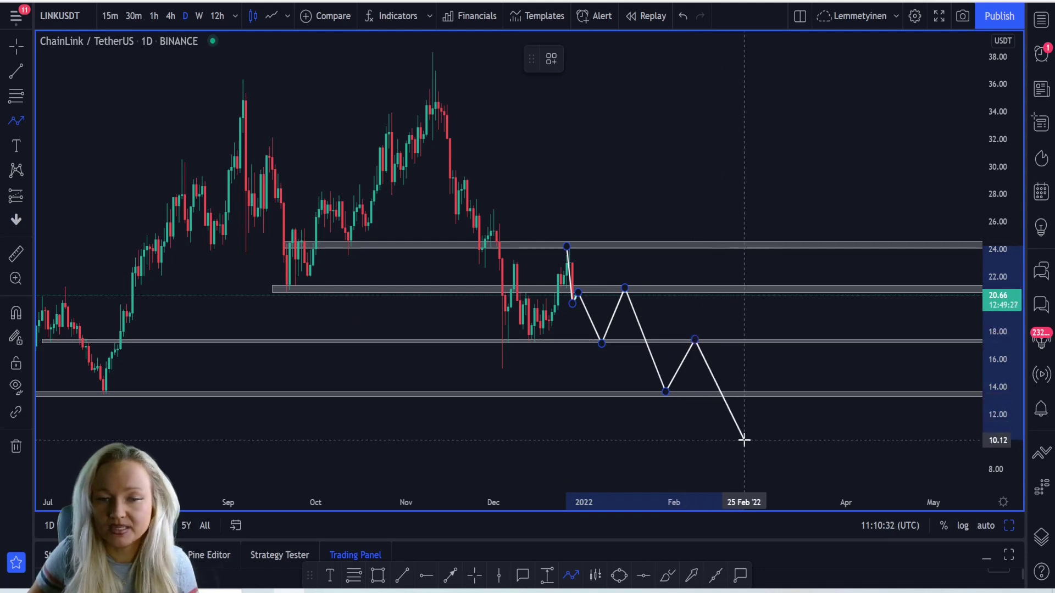
{"action": "double_click", "coordinate": [730, 309]}
{"action": "left_click", "coordinate": [648, 59]}
Examine the LINKUSDT daily price history around the four horizontal support and resistance zones at wider and closer scales
{"action": "scroll", "coordinate": [676, 145], "scroll_direction": "down", "scroll_amount": 3}
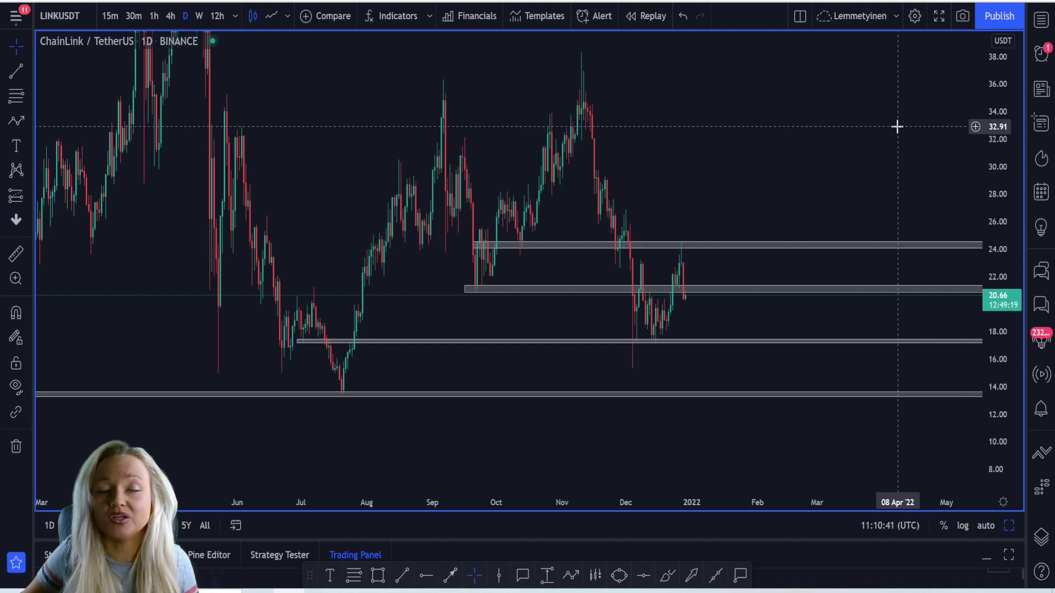
{"action": "left_click_drag", "start_coordinate": [881, 170], "coordinate": [842, 172]}
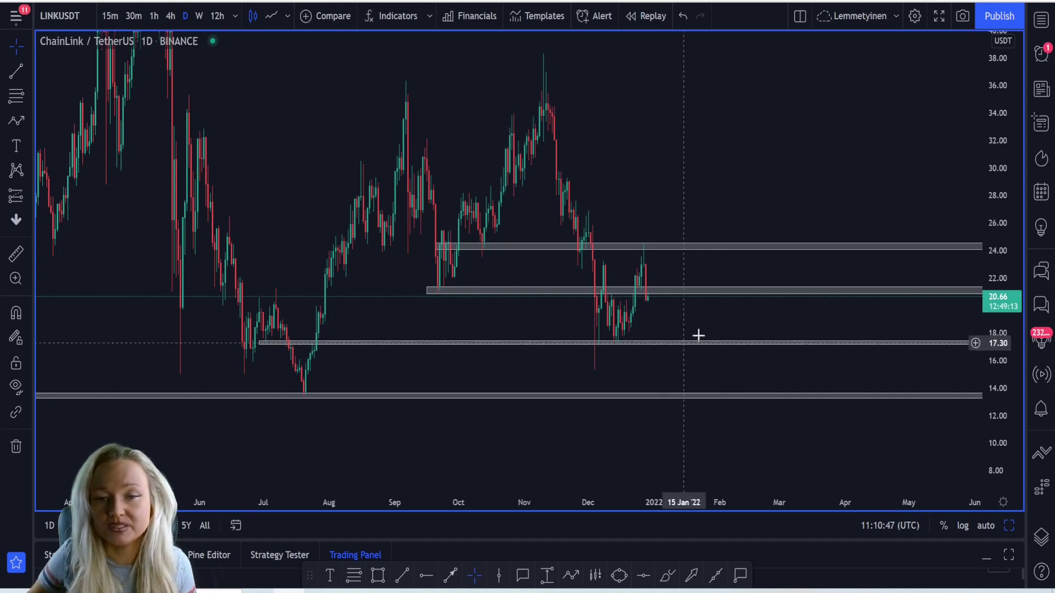
{"action": "scroll", "coordinate": [622, 146], "scroll_direction": "up", "scroll_amount": 2}
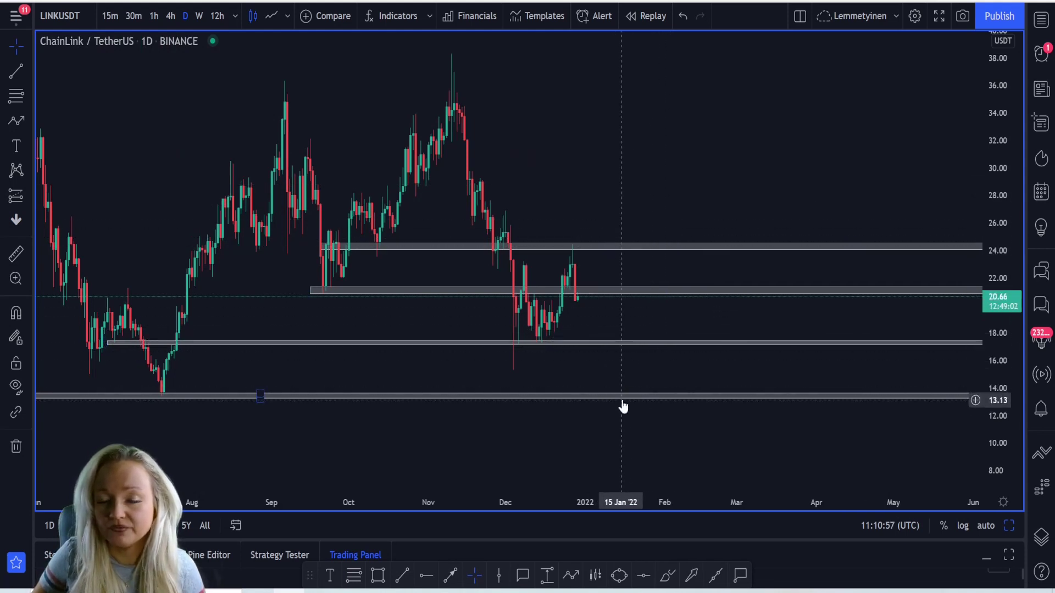
{"action": "scroll", "coordinate": [921, 303], "scroll_direction": "up", "scroll_amount": 2}
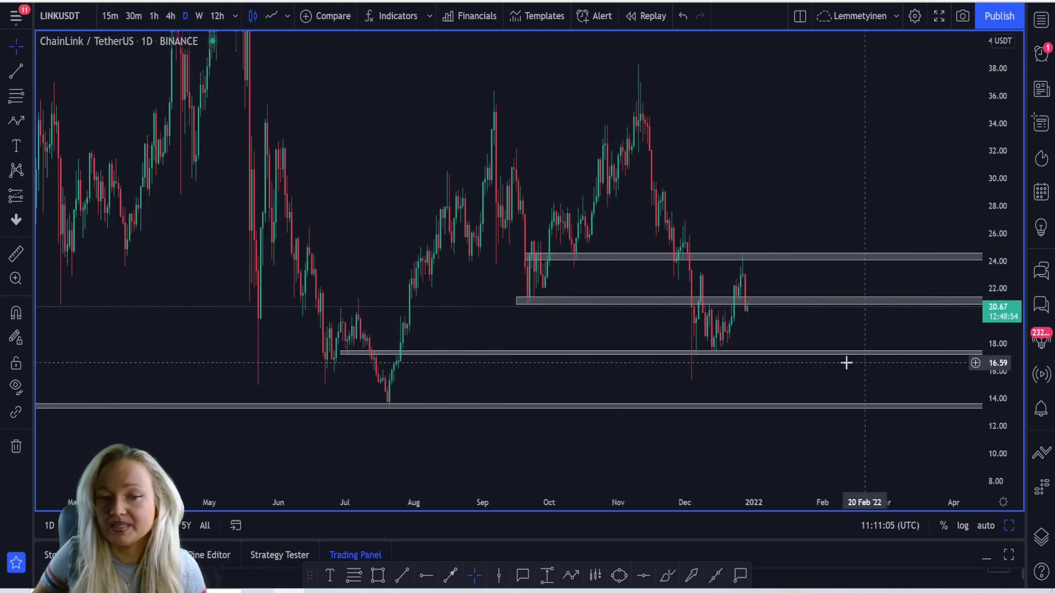
{"action": "scroll", "coordinate": [711, 353], "scroll_direction": "down", "scroll_amount": 2}
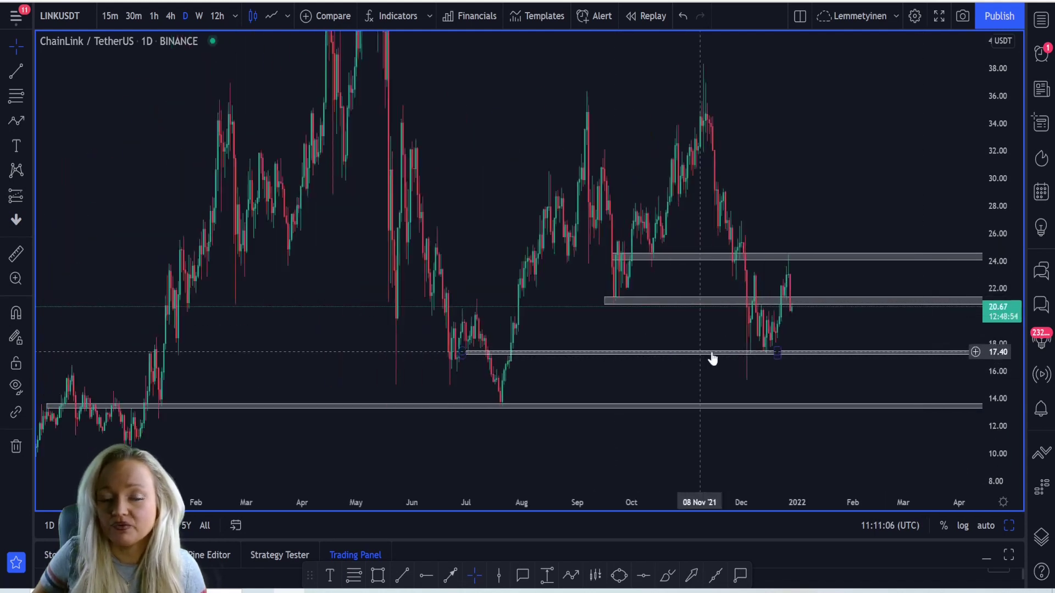
{"action": "left_click_drag", "start_coordinate": [834, 196], "coordinate": [687, 235]}
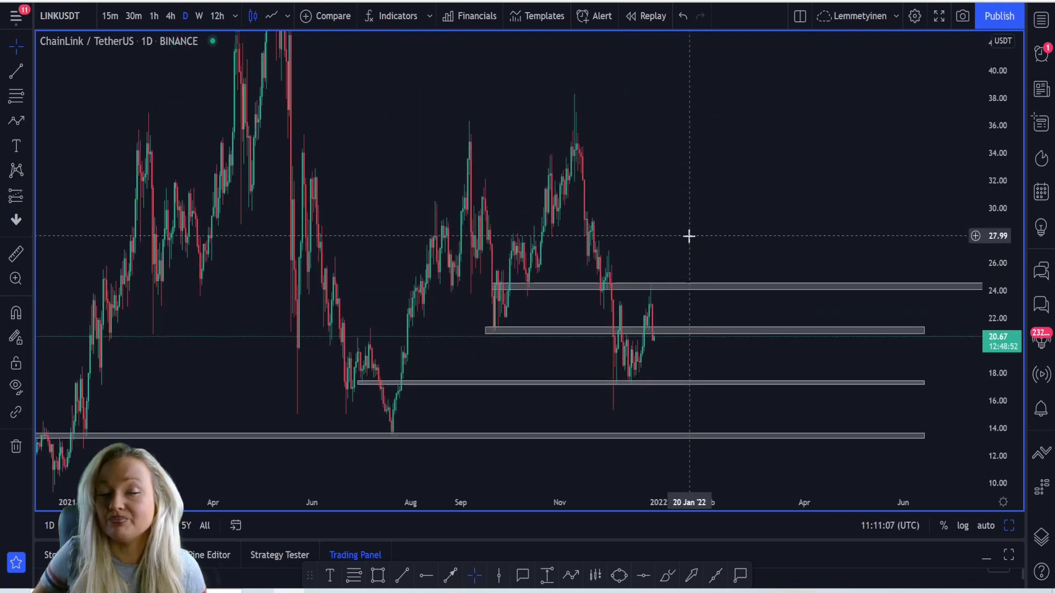
{"action": "scroll", "coordinate": [714, 242], "scroll_direction": "up", "scroll_amount": 2}
{"action": "scroll", "coordinate": [715, 242], "scroll_direction": "up", "scroll_amount": 2}
{"action": "left_click_drag", "start_coordinate": [261, 276], "coordinate": [410, 256]}
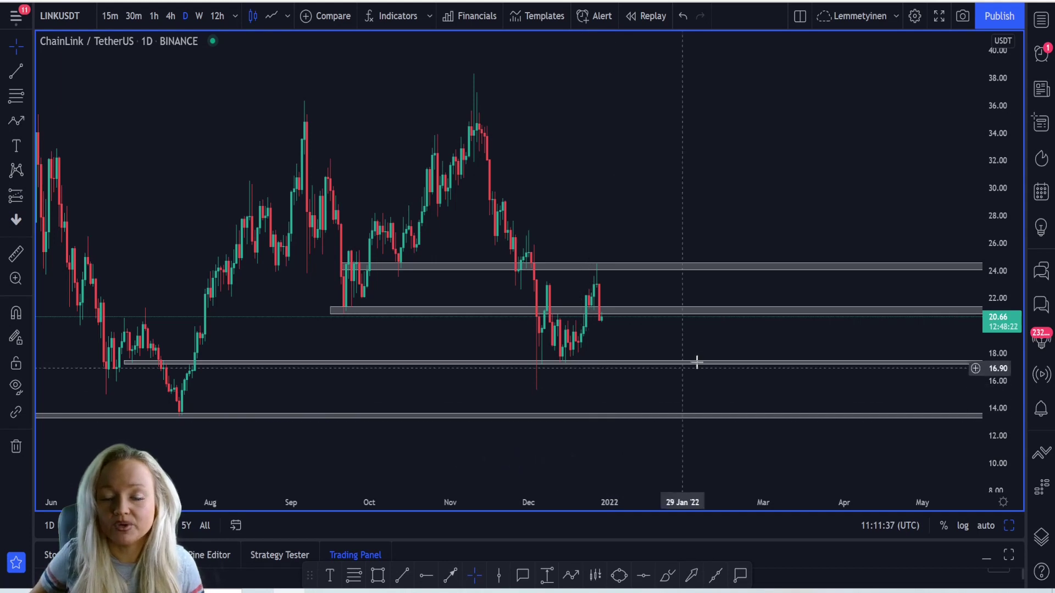
{"action": "scroll", "coordinate": [692, 357], "scroll_direction": "down", "scroll_amount": 2}
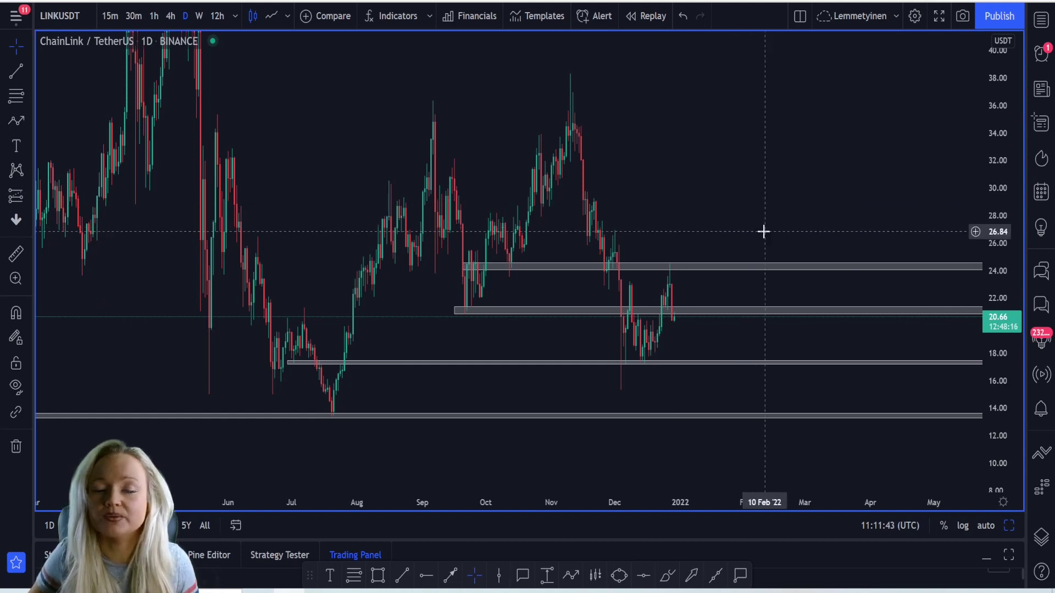
{"action": "scroll", "coordinate": [764, 228], "scroll_direction": "up", "scroll_amount": 2}
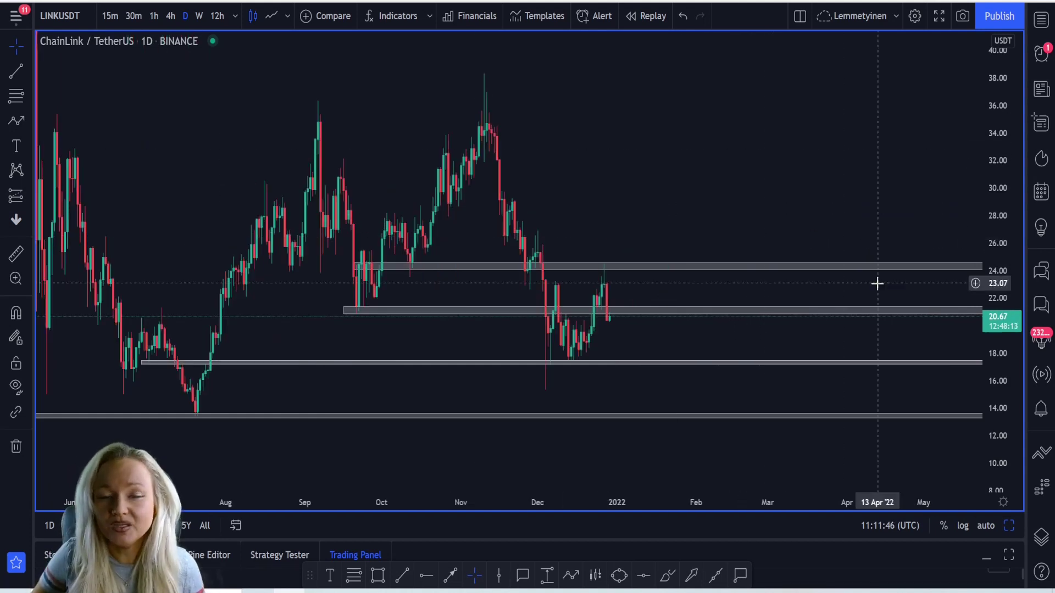